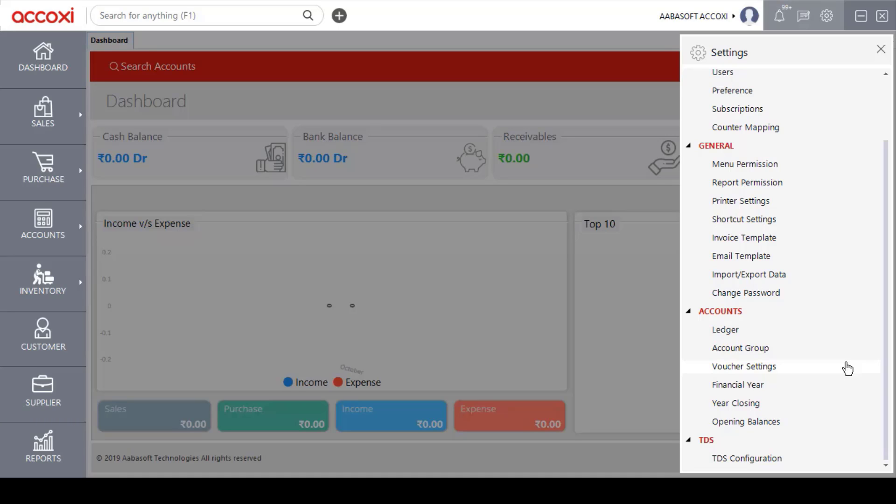
# Open the voucher settings and set the Estimate voucher's series to ES.
pyautogui.click(847, 368)
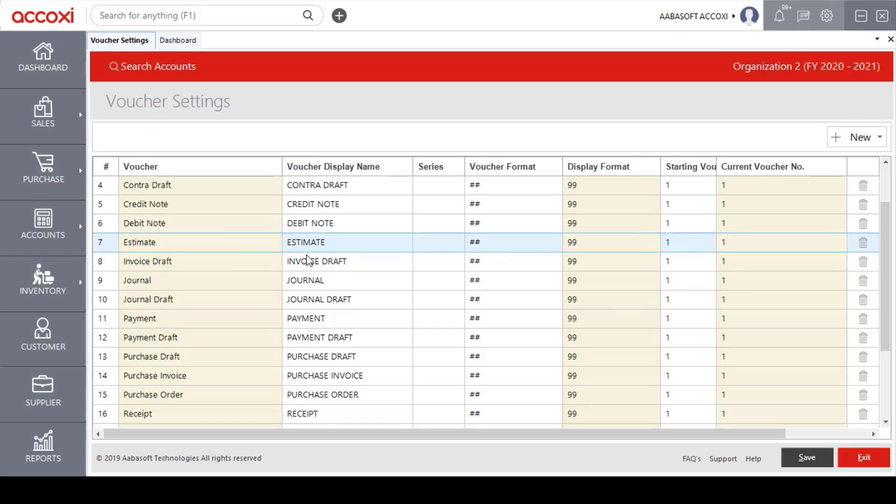
pyautogui.click(355, 247)
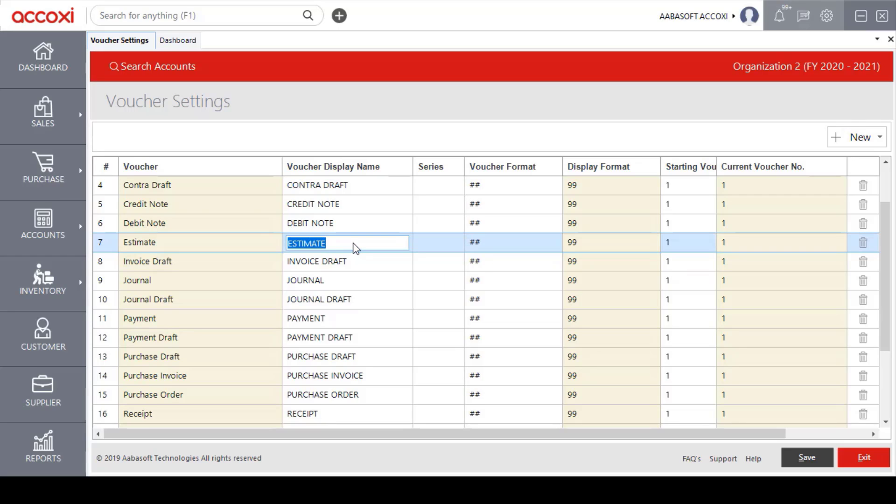
pyautogui.click(354, 243)
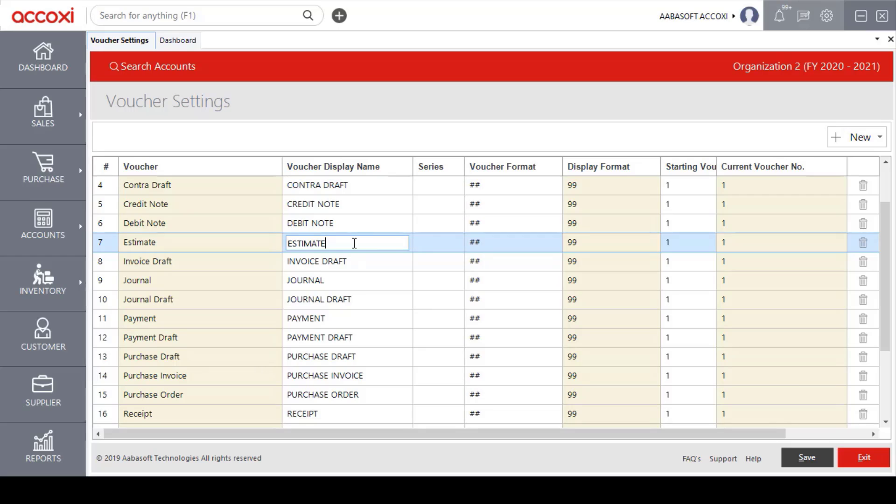
pyautogui.press('Return')
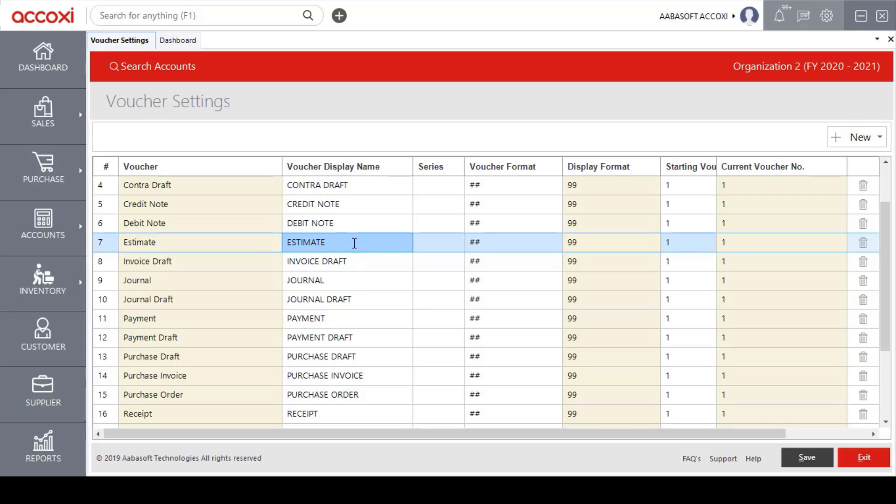
pyautogui.click(440, 242)
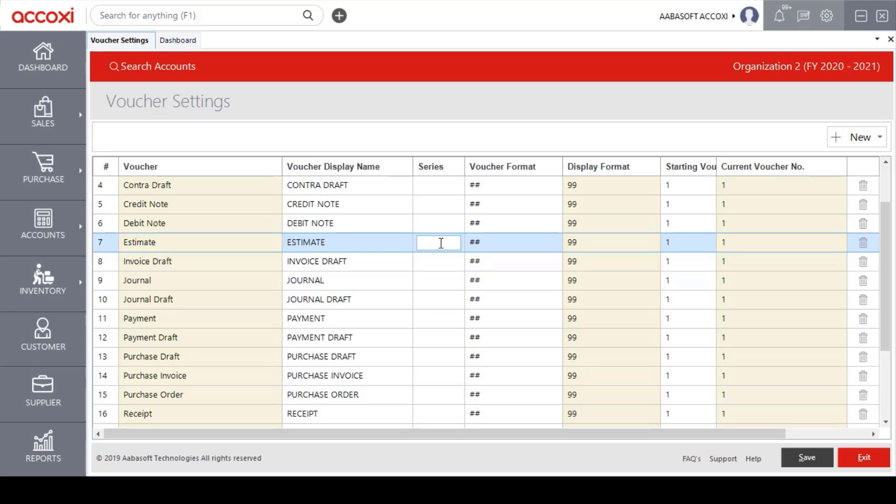
pyautogui.write('ES')
pyautogui.press('Return')
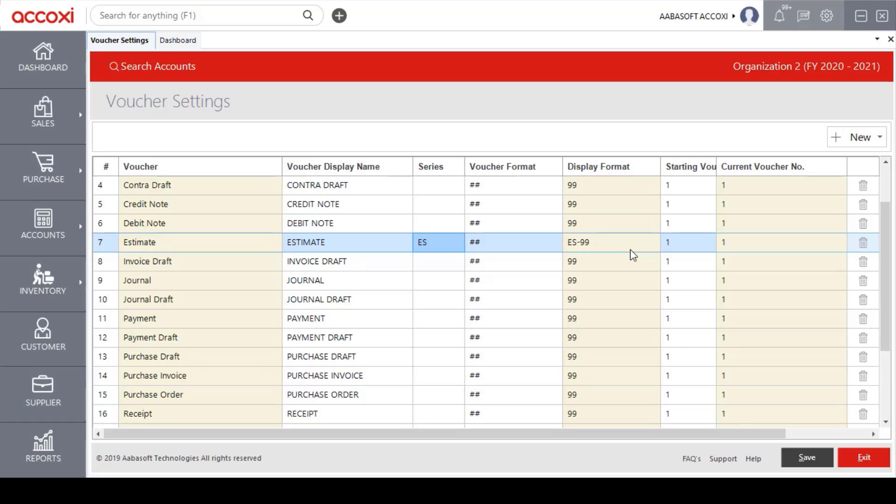
# Set the Estimate voucher's starting voucher number to 100 and save the settings.
pyautogui.moveTo(680, 439); pyautogui.dragTo(758, 442)
pyautogui.scroll(1, 667, 303)
pyautogui.click(668, 304)
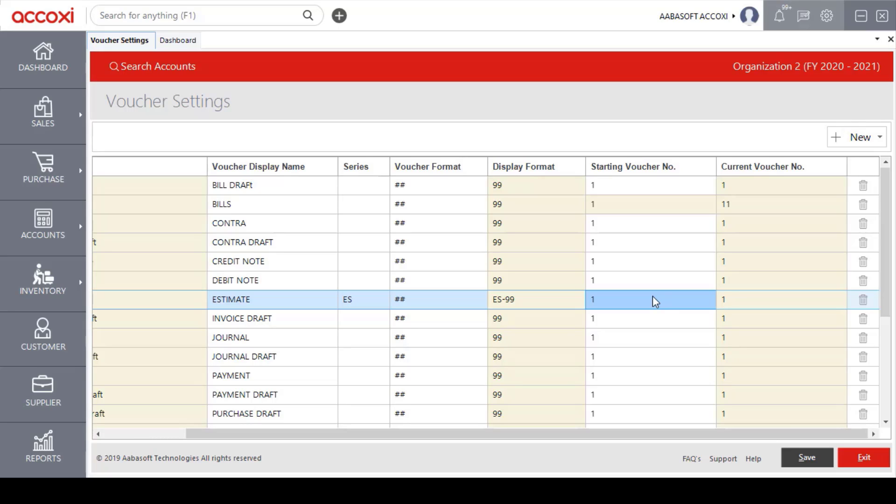
pyautogui.click(650, 301)
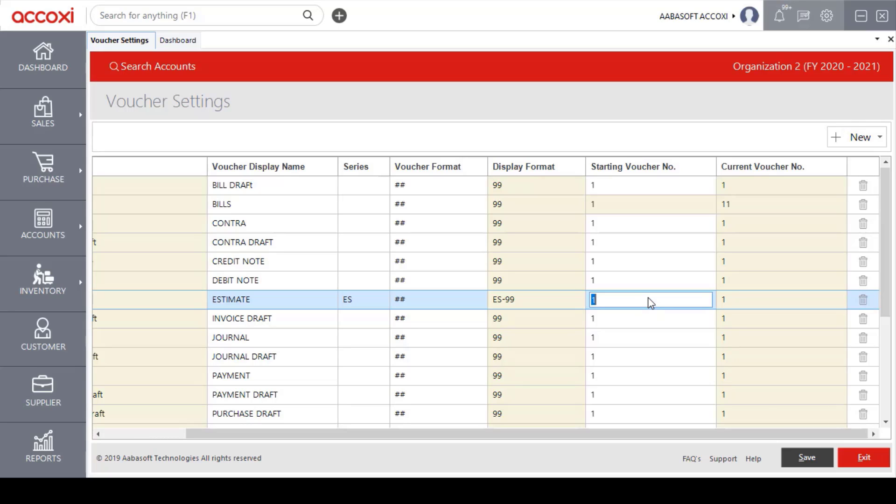
pyautogui.write('100')
pyautogui.press('Return')
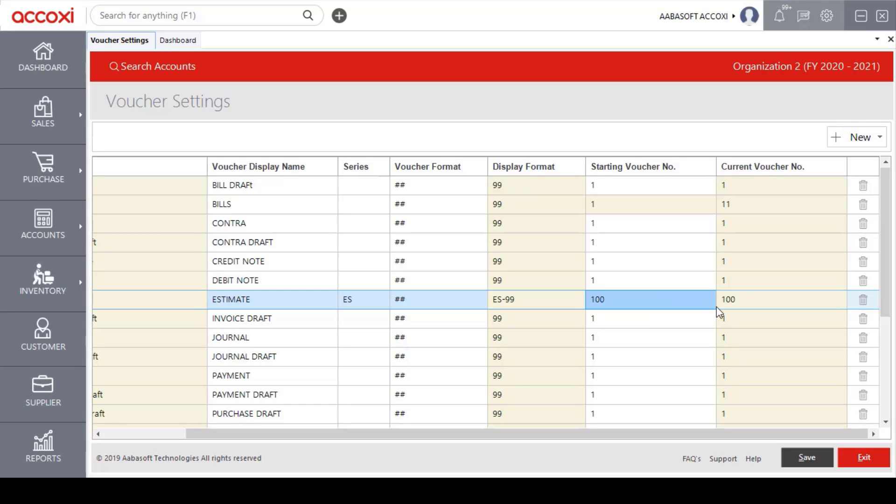
pyautogui.click(805, 461)
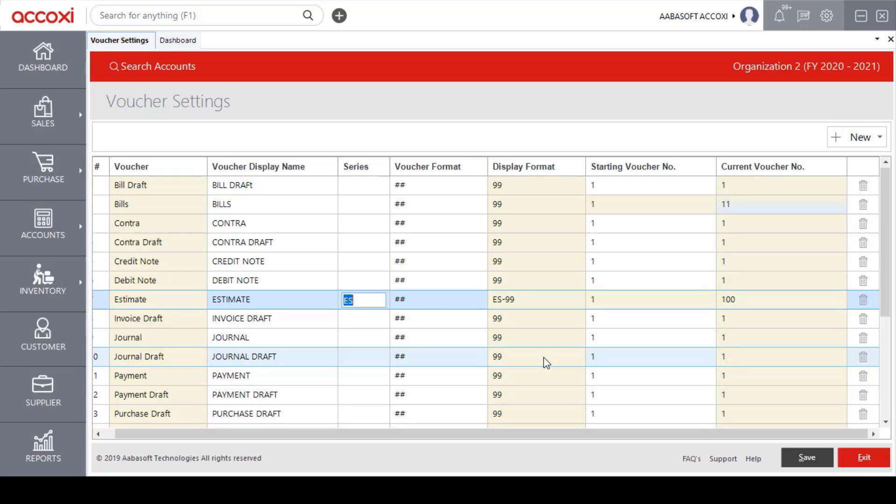
# Set the Credit Note voucher's series to CD and its starting voucher number to 100, and save the settings.
pyautogui.click(349, 261)
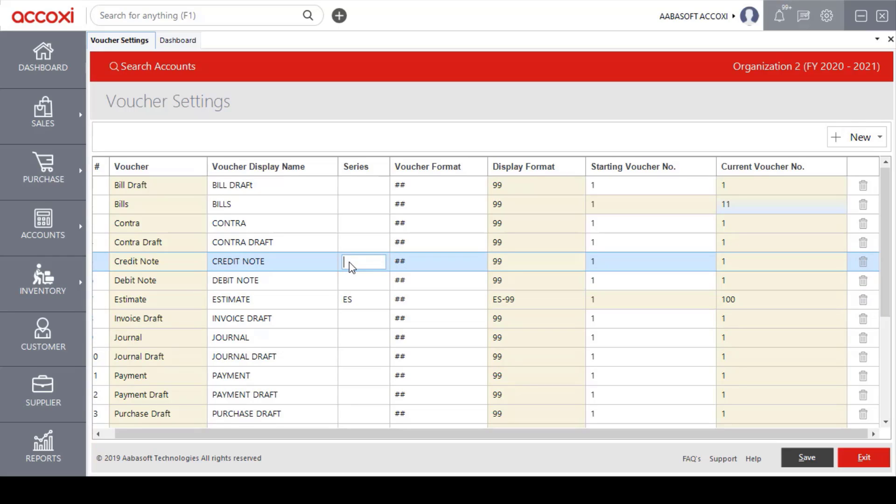
pyautogui.write('CR')
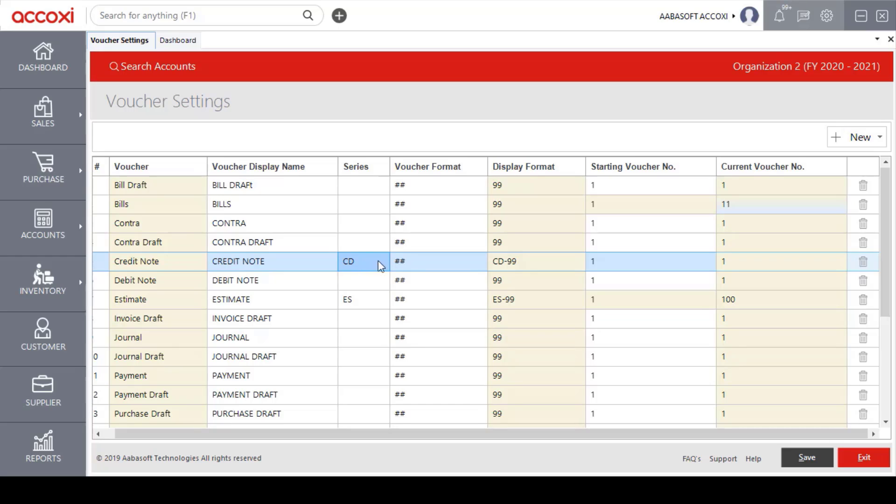
pyautogui.click(617, 261)
pyautogui.click(617, 261)
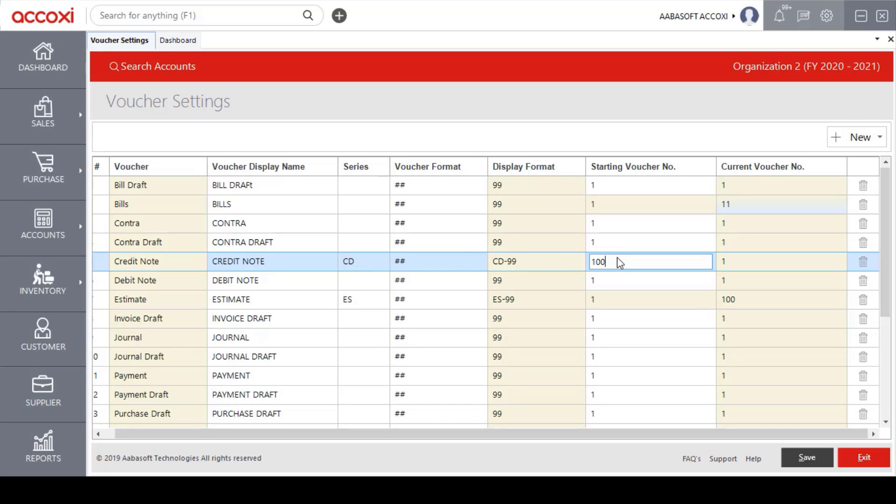
pyautogui.press('Return')
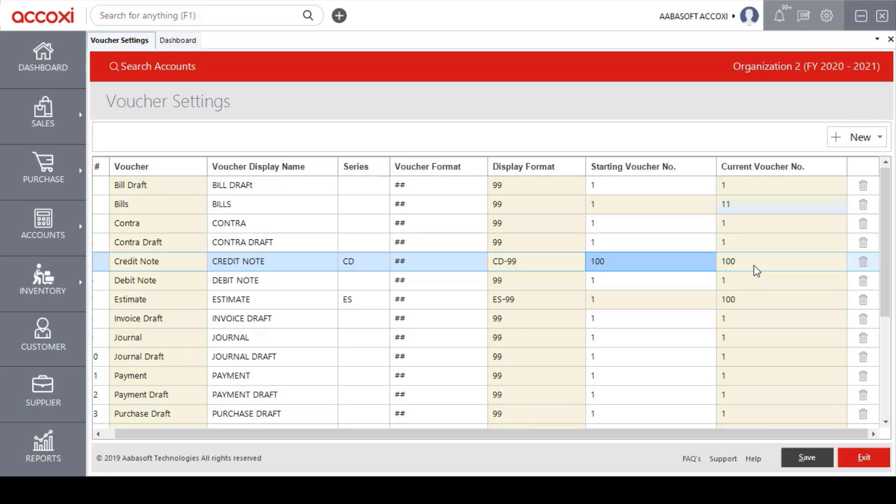
pyautogui.click(807, 458)
pyautogui.click(398, 297)
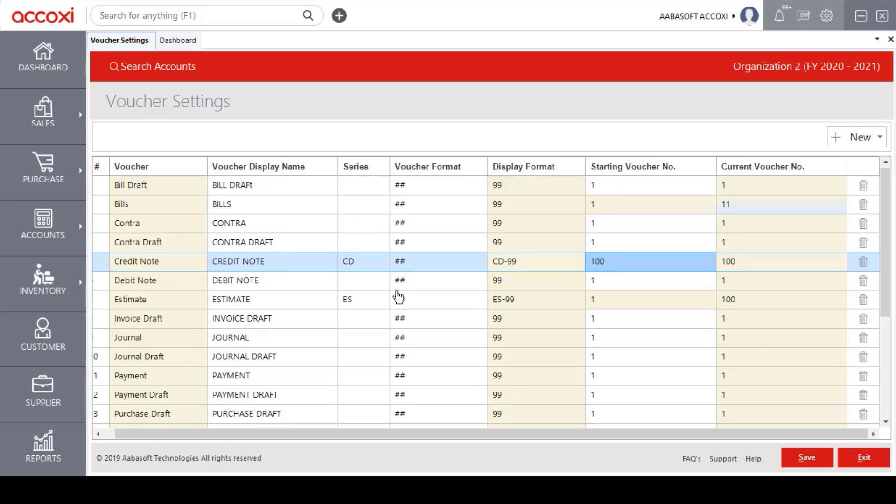
pyautogui.click(448, 301)
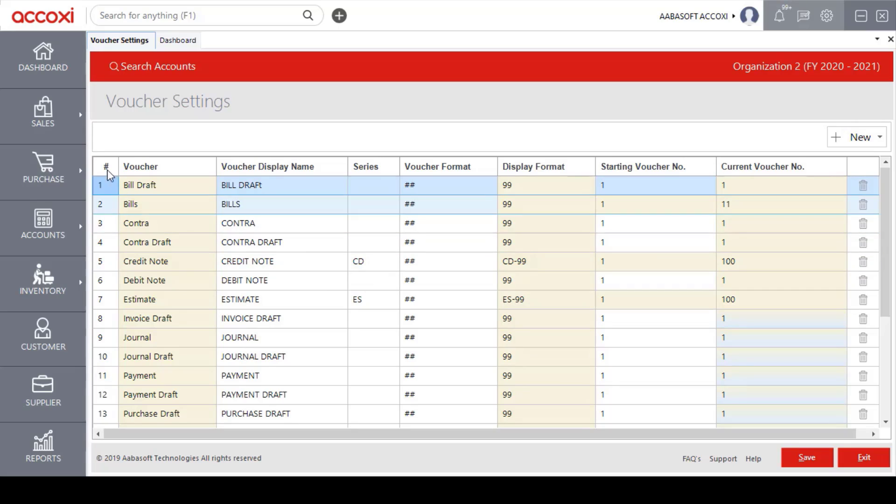
# Open a new credit note from the sales section and check its reference number.
pyautogui.click(75, 119)
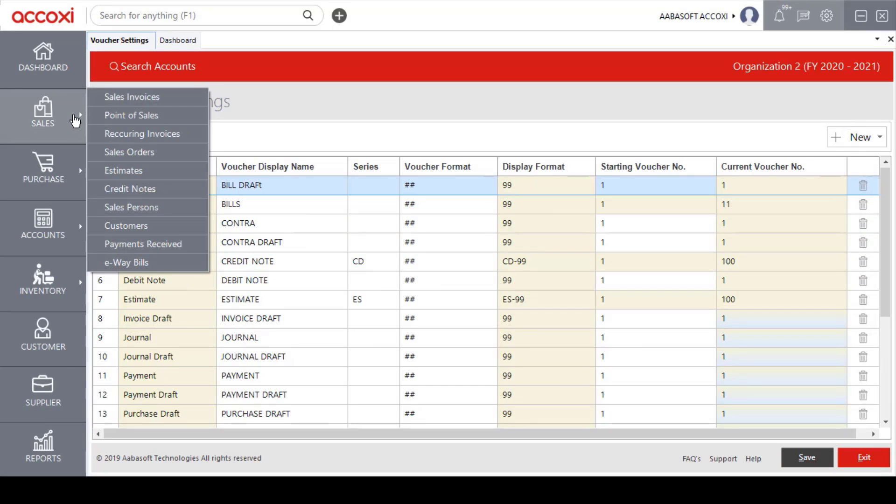
pyautogui.click(159, 187)
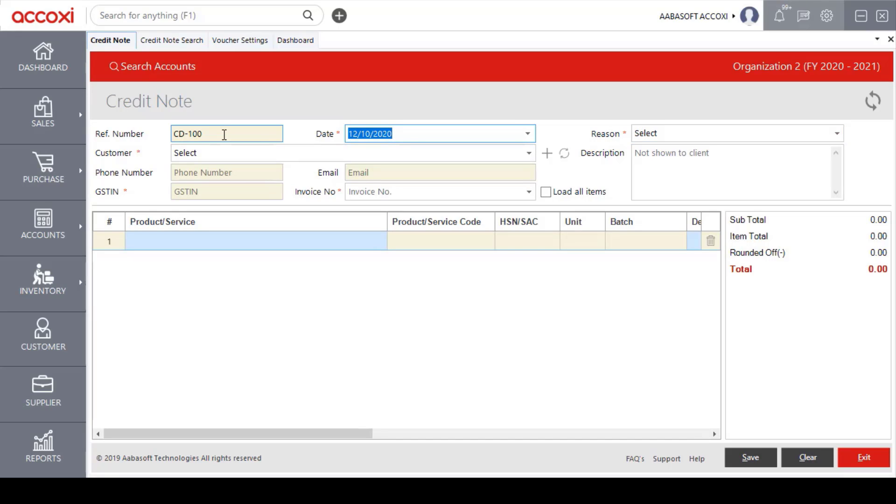
pyautogui.click(261, 132)
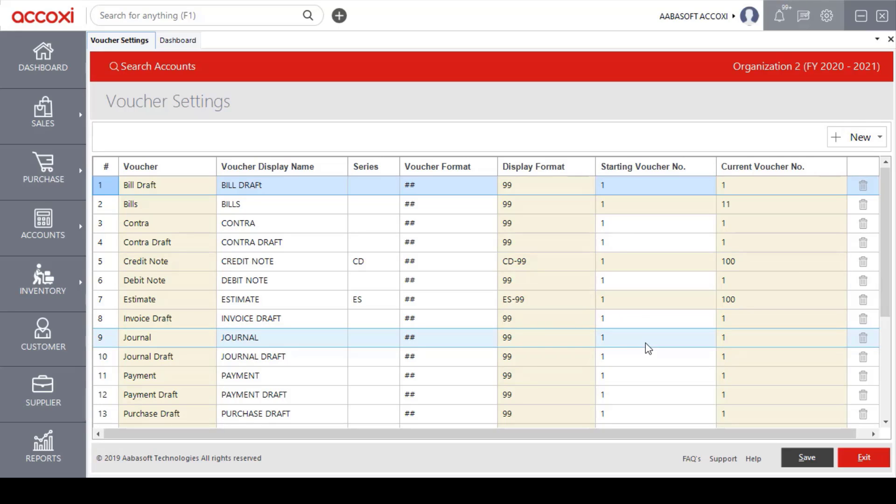
# Add a new sales voucher named "SALES model" in the voucher settings.
pyautogui.click(861, 139)
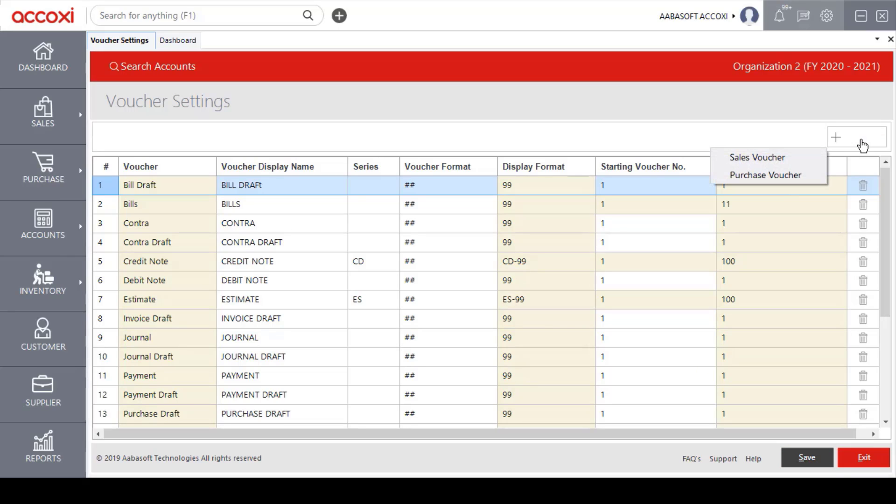
pyautogui.click(786, 159)
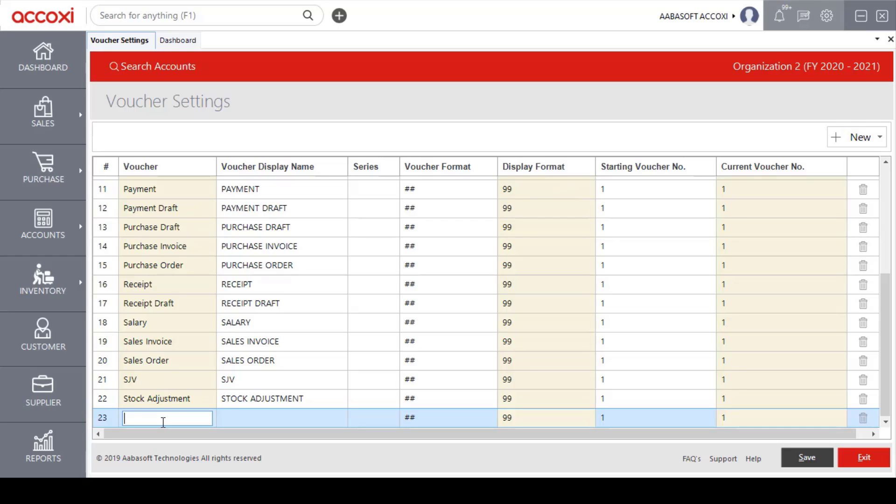
pyautogui.write('SALES model')
pyautogui.press('Return')
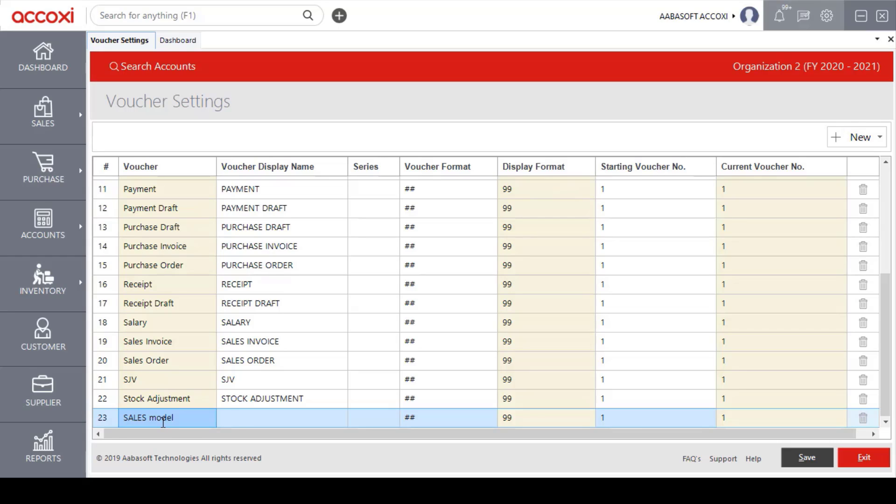
# Give the SALES model voucher the display name SJV and the series ST.
pyautogui.click(270, 421)
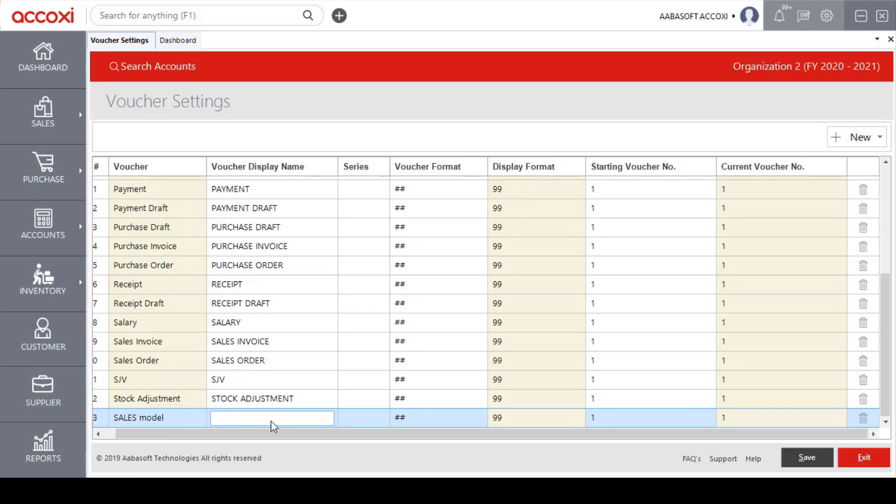
pyautogui.write('SJV')
pyautogui.press('Return')
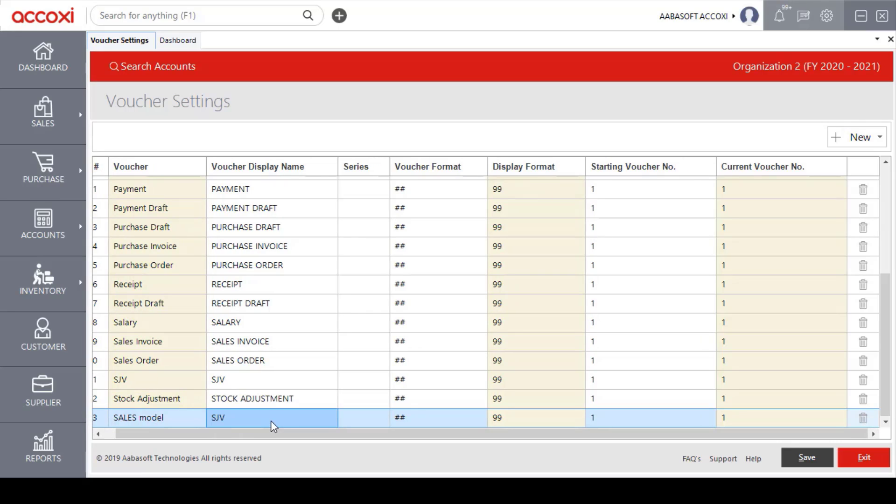
pyautogui.click(370, 425)
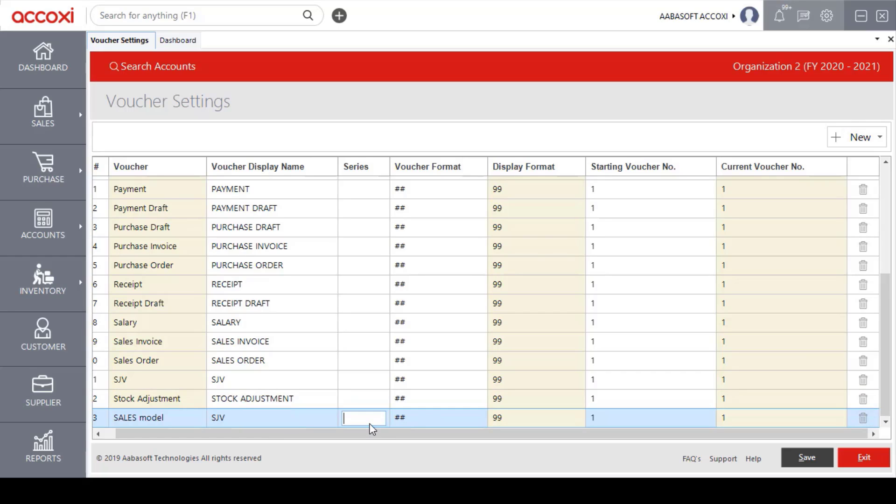
pyautogui.write('ST')
pyautogui.press('Return')
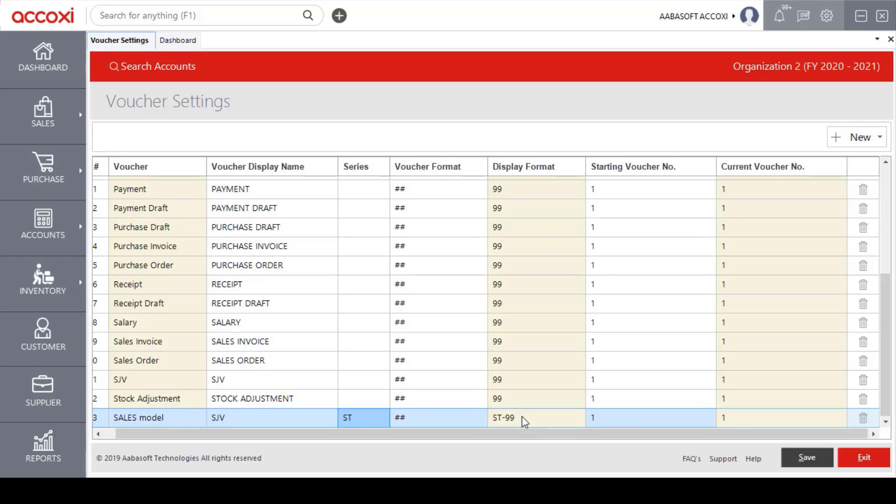
# Set the SALES model voucher's starting number to 100 and its display name to SRT, and save the settings.
pyautogui.click(617, 419)
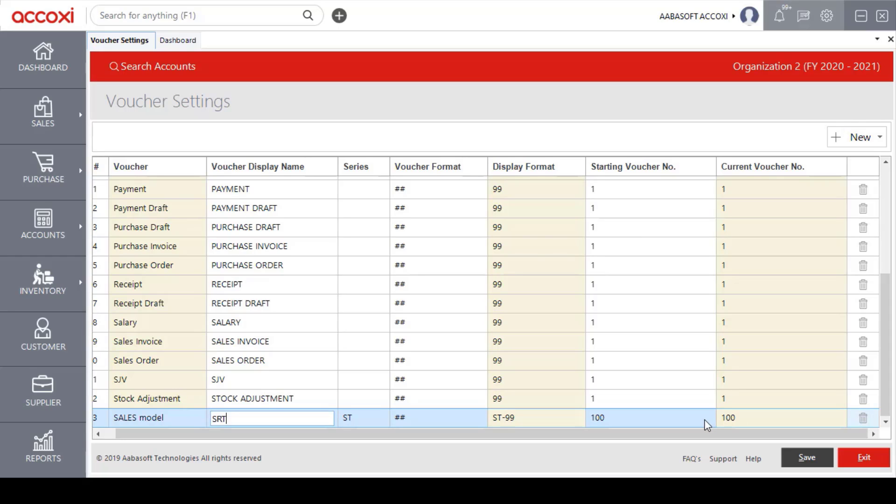
pyautogui.click(799, 460)
pyautogui.click(401, 304)
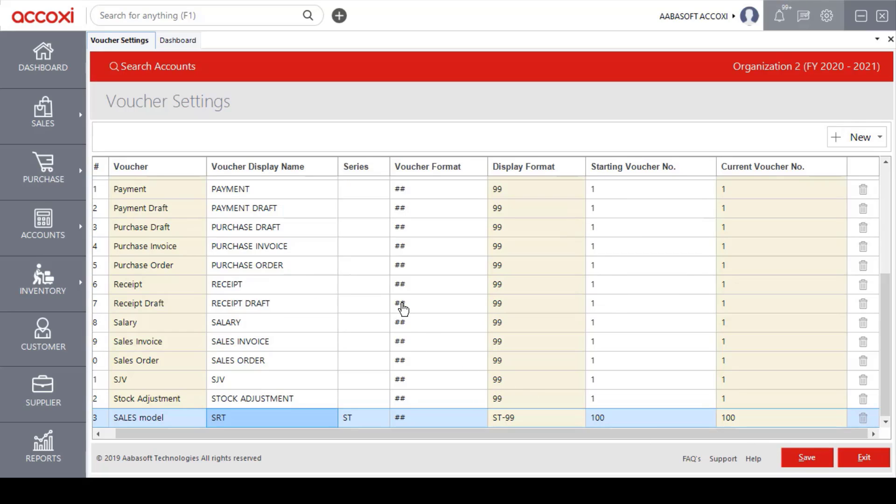
pyautogui.click(426, 303)
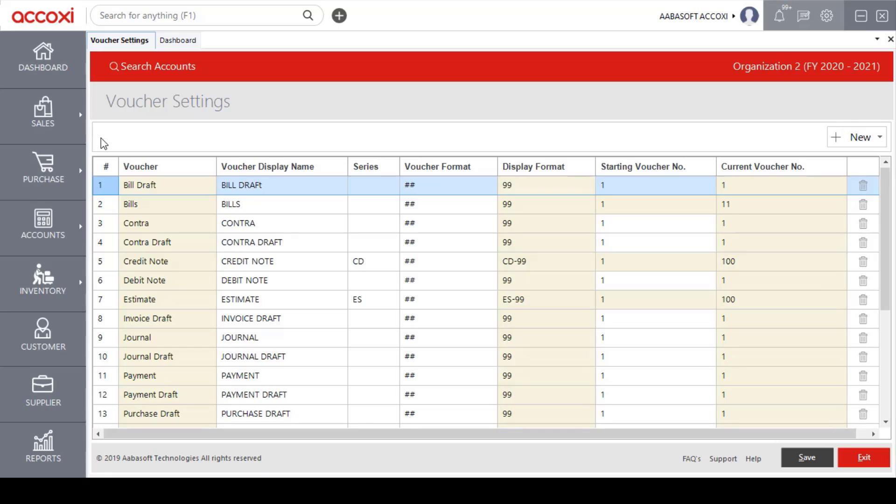
# Open the sales invoices list and check which voucher types are offered for a new invoice.
pyautogui.click(71, 135)
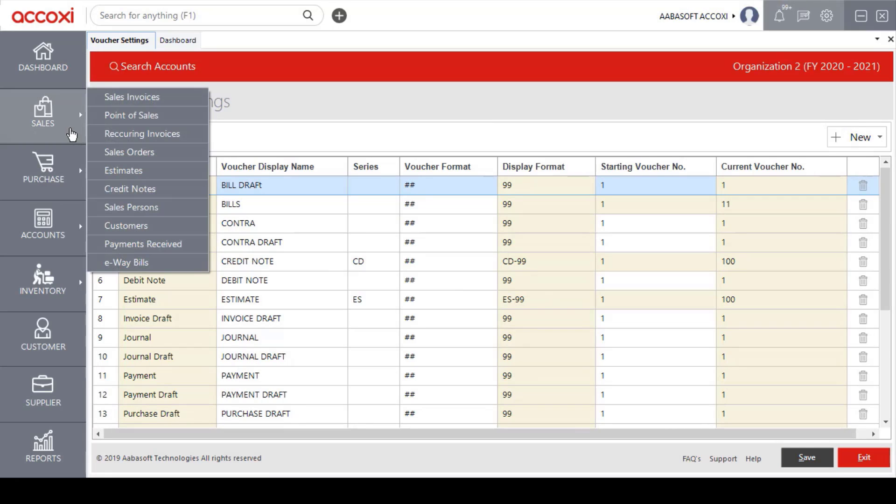
pyautogui.click(141, 102)
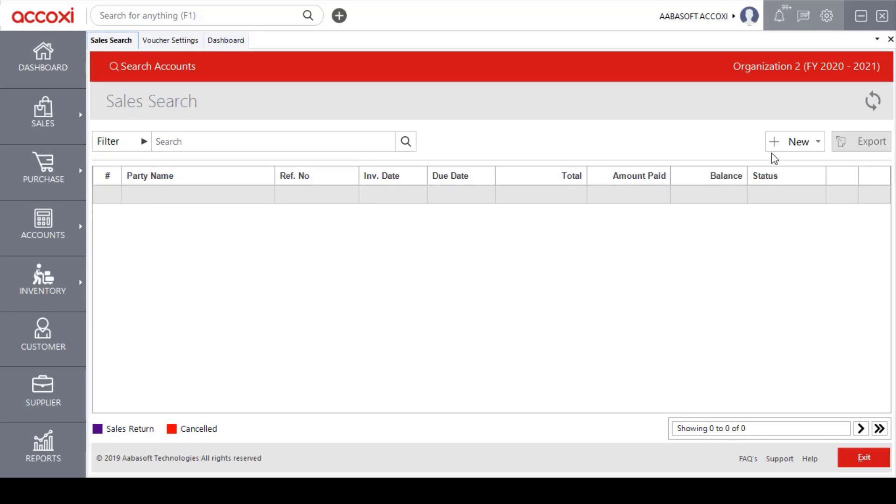
pyautogui.click(812, 148)
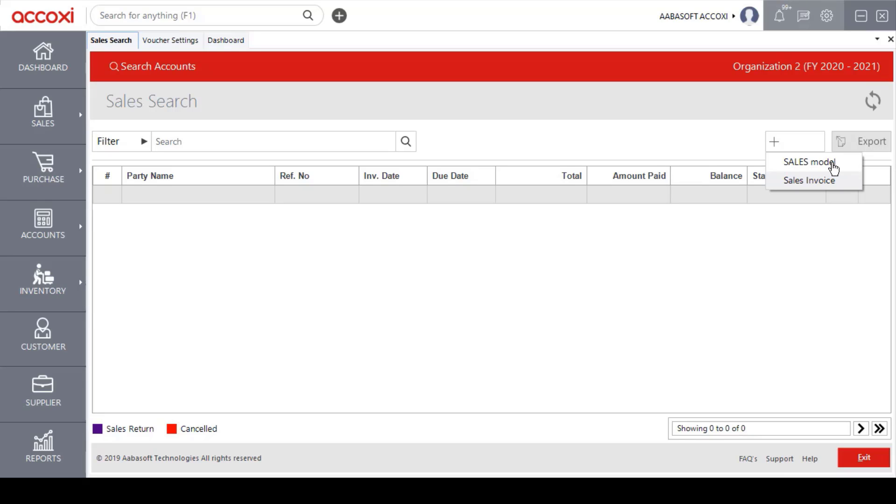
pyautogui.click(725, 151)
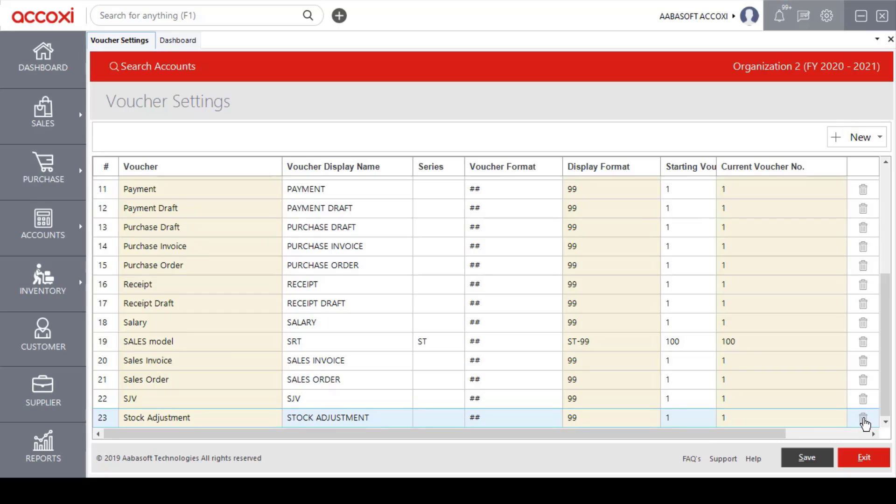
pyautogui.scroll(1, 555, 320)
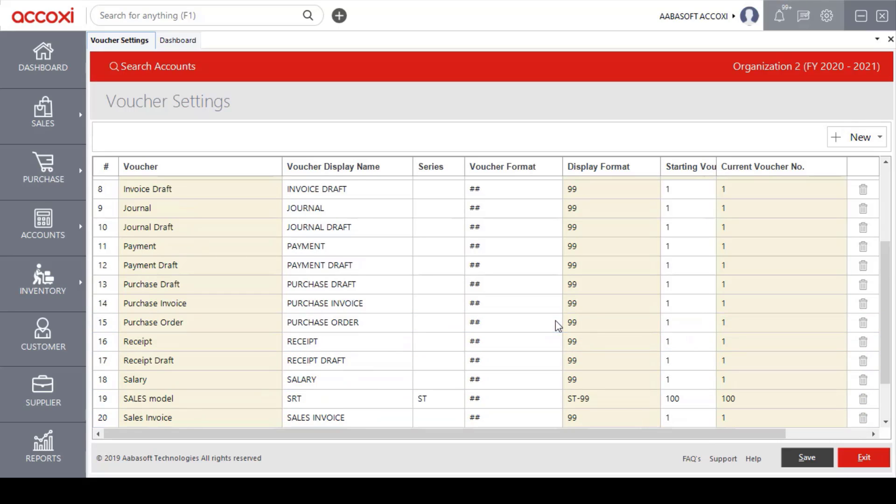